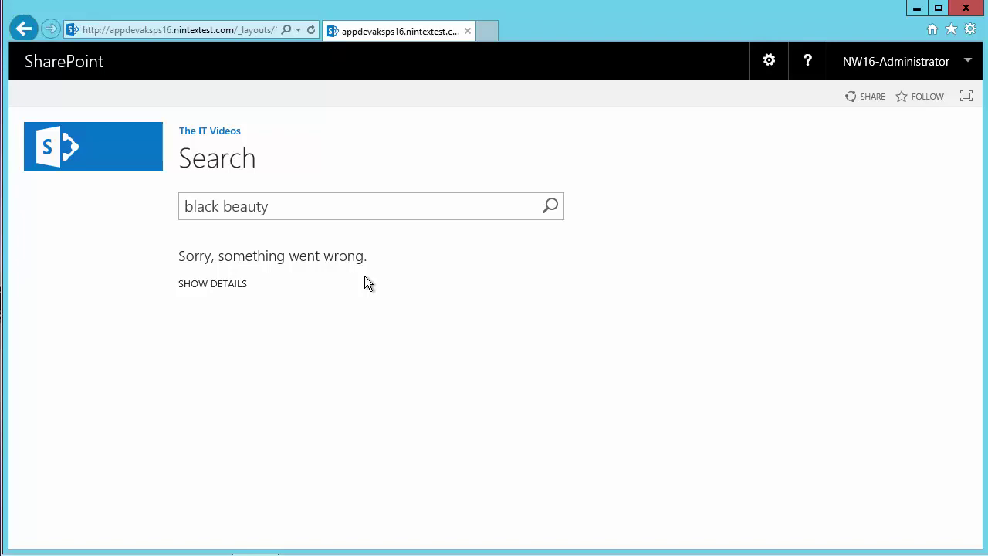
Leave the failed 'black beauty' search and bring up the Windows Start screen.
click(21, 540)
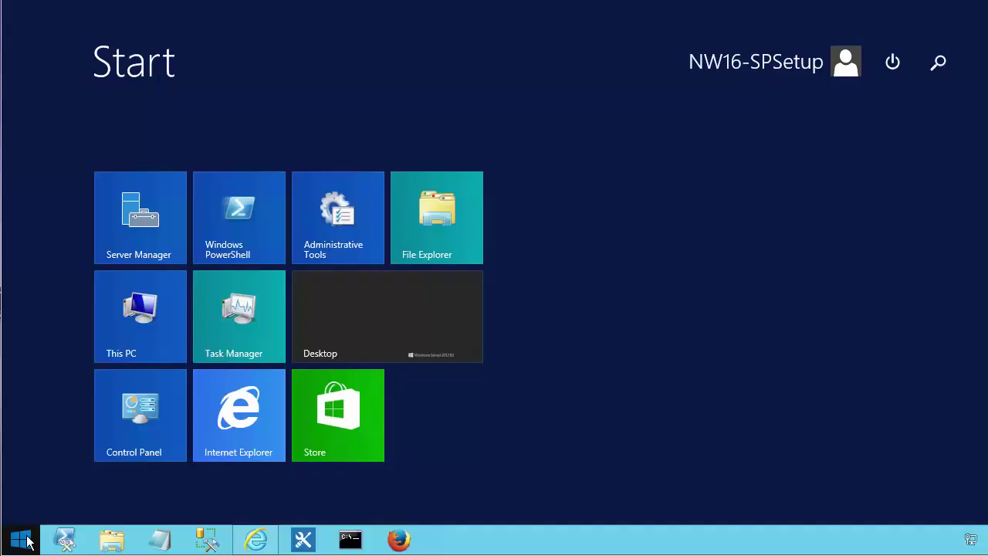
Search the Start screen for 'ce' and launch SharePoint 2016 Central Administration.
text(ce)
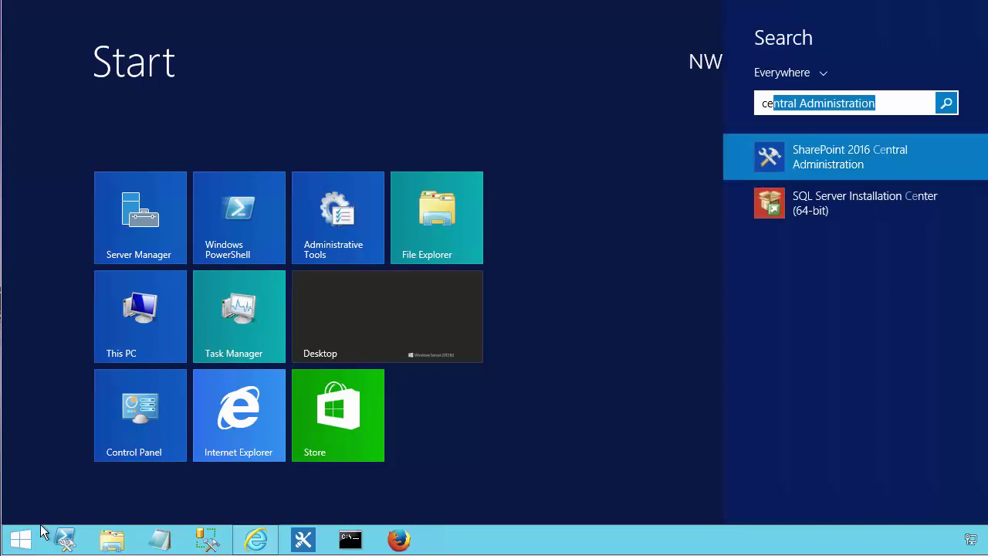
click(831, 156)
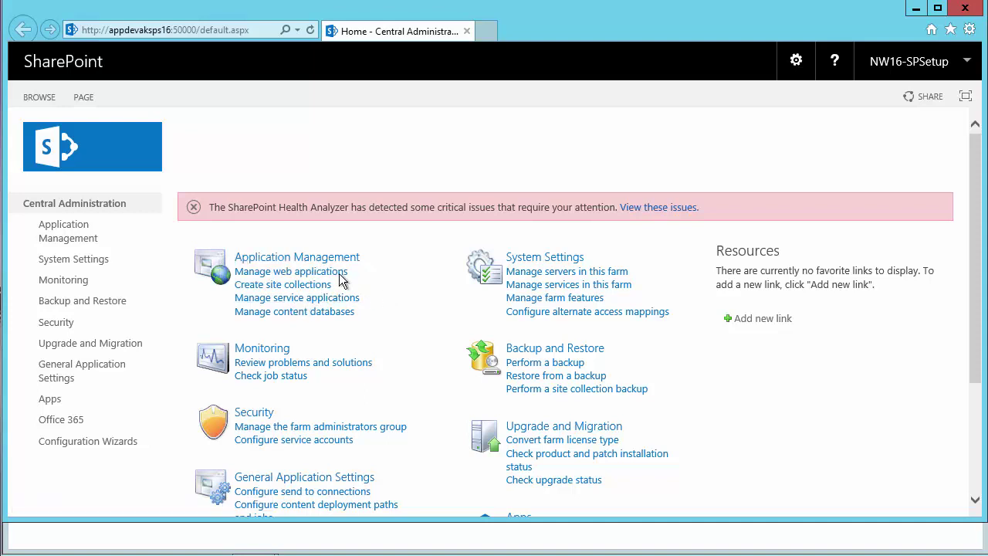
Go to 'Manage service applications' under Application Management.
click(350, 298)
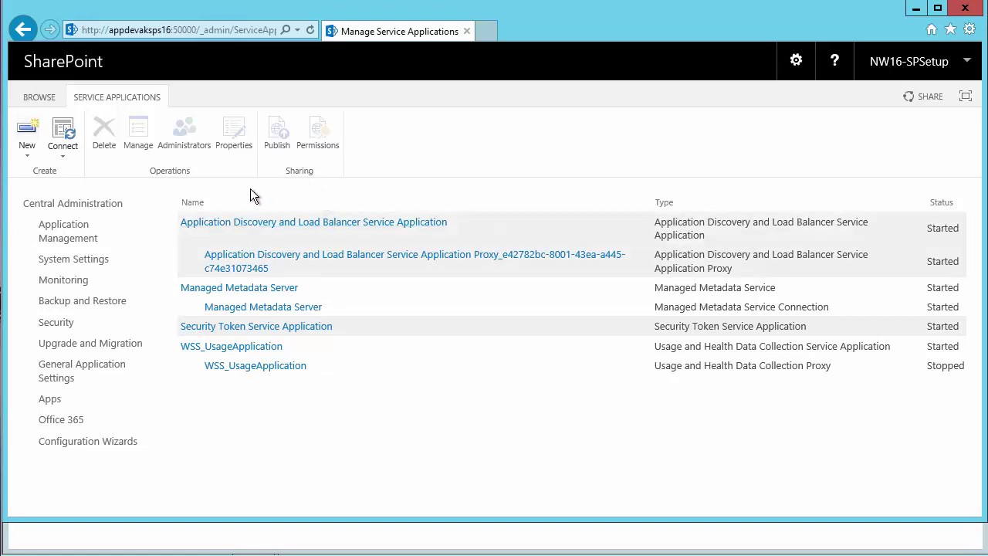
Choose New > Search Service Application to bring up the 'Search Service Application 1' form.
click(27, 160)
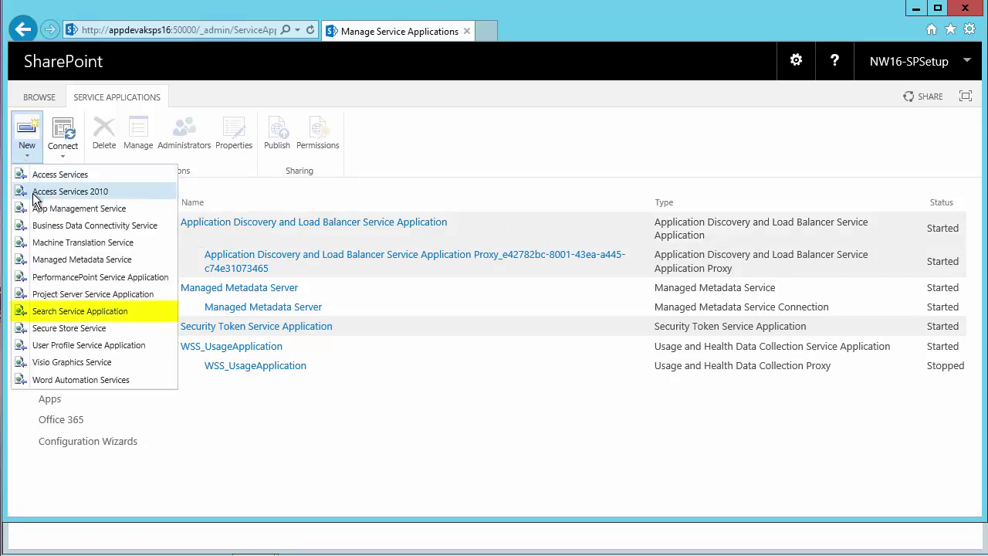
click(64, 310)
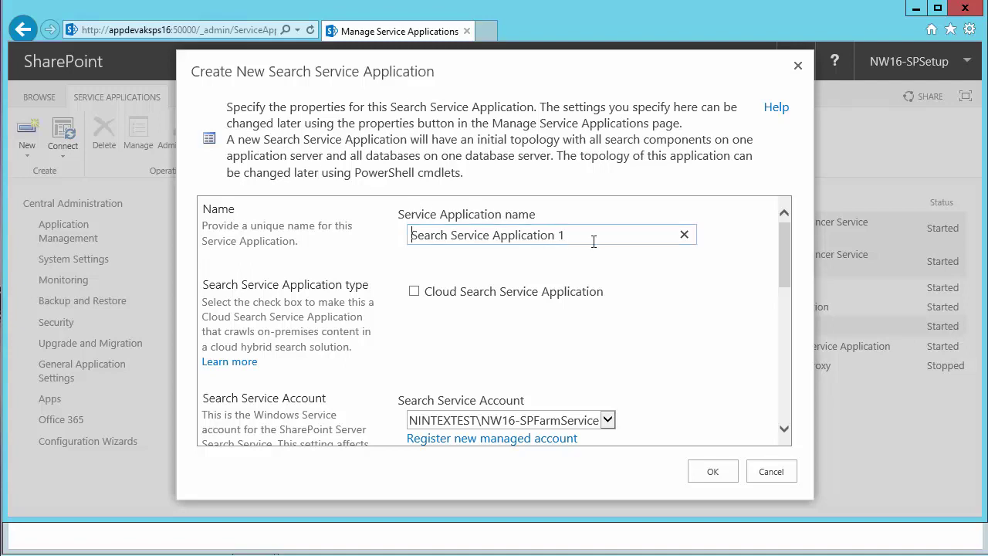
drag(783, 244, 780, 248)
scroll(439, 256, up, 1)
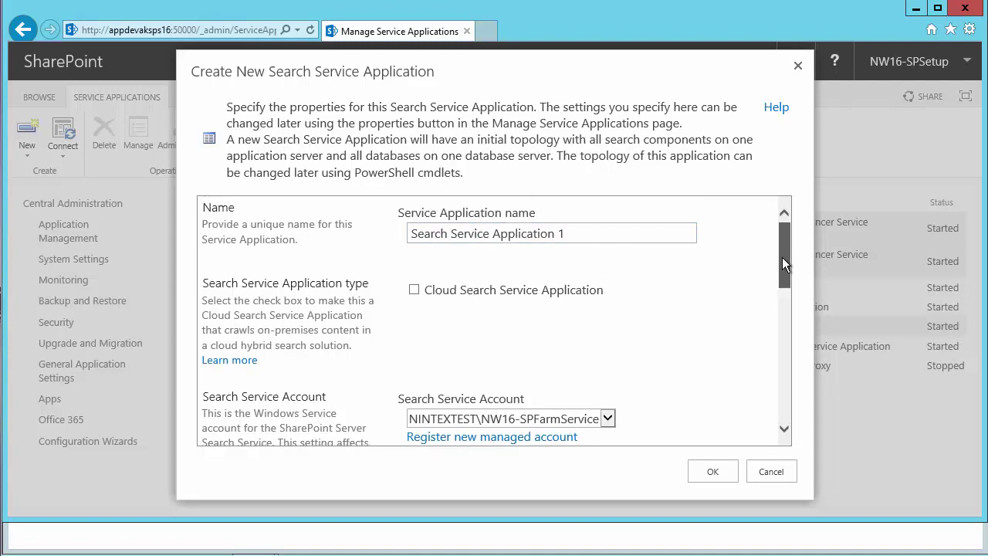
drag(781, 257, 781, 260)
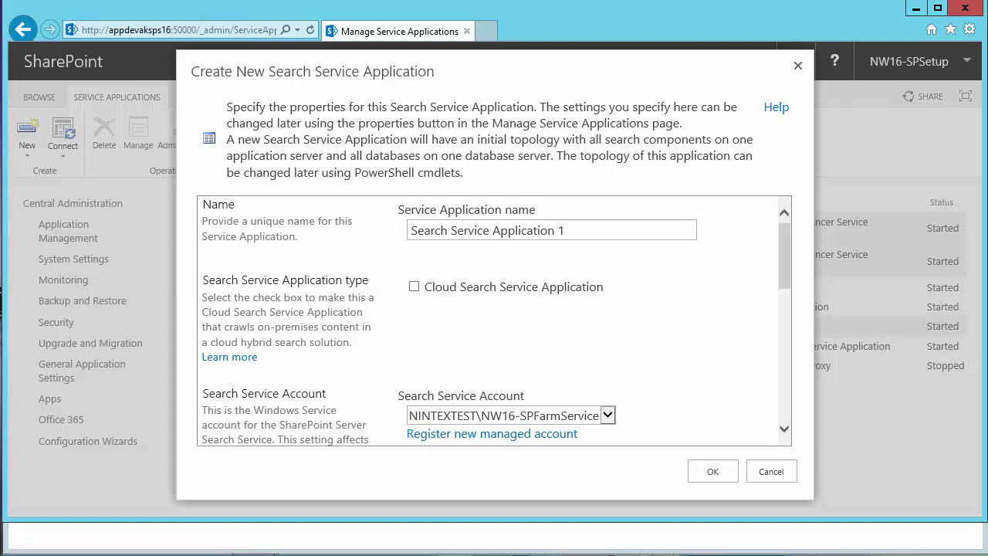
drag(783, 265, 784, 290)
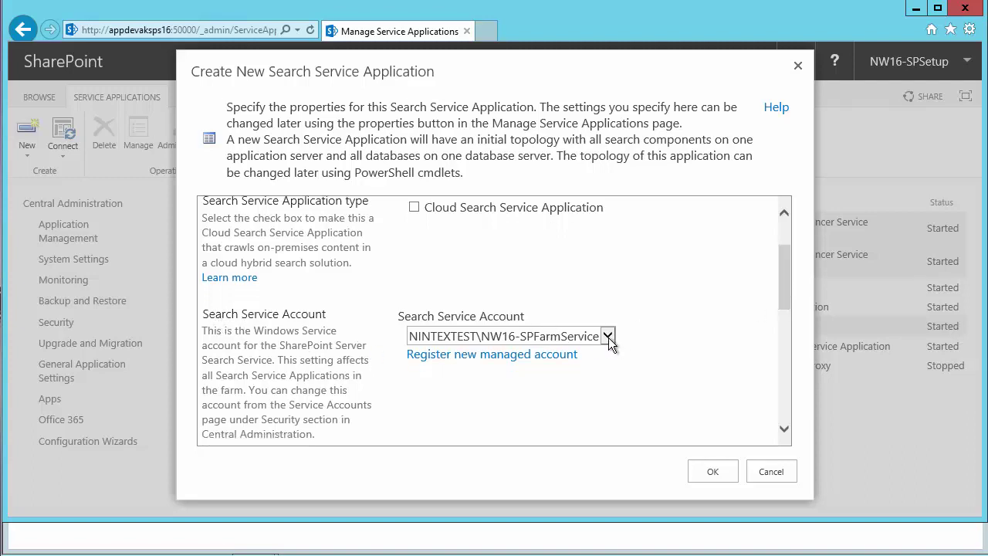
drag(783, 304, 775, 346)
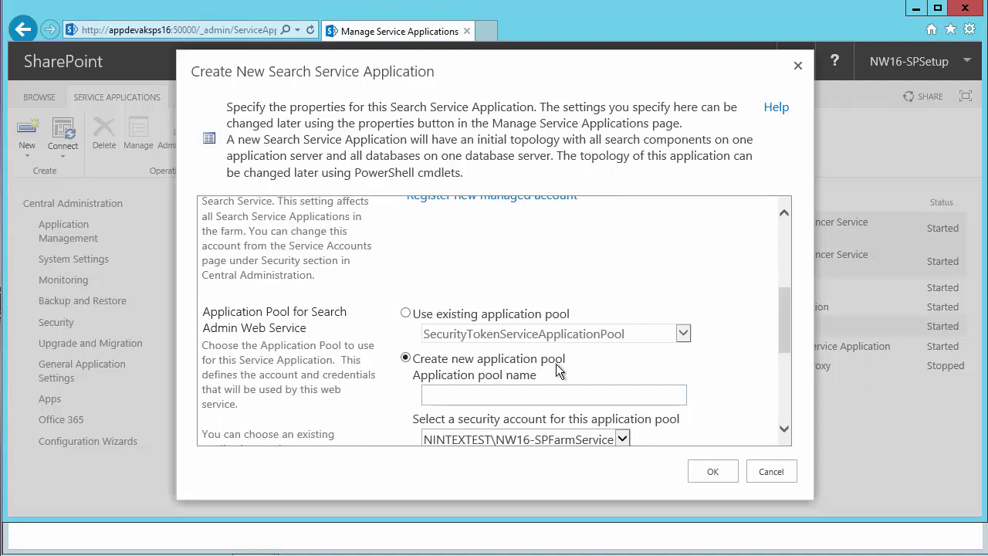
Set the Search Admin and Query and Site Settings web services to existing SecurityTokenServiceApplicationPool.
drag(784, 335, 784, 340)
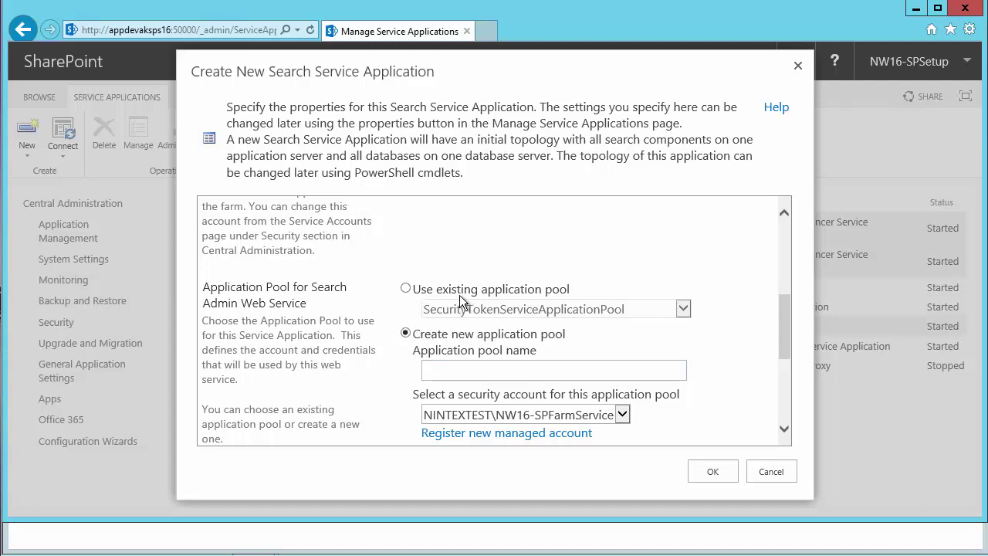
click(406, 288)
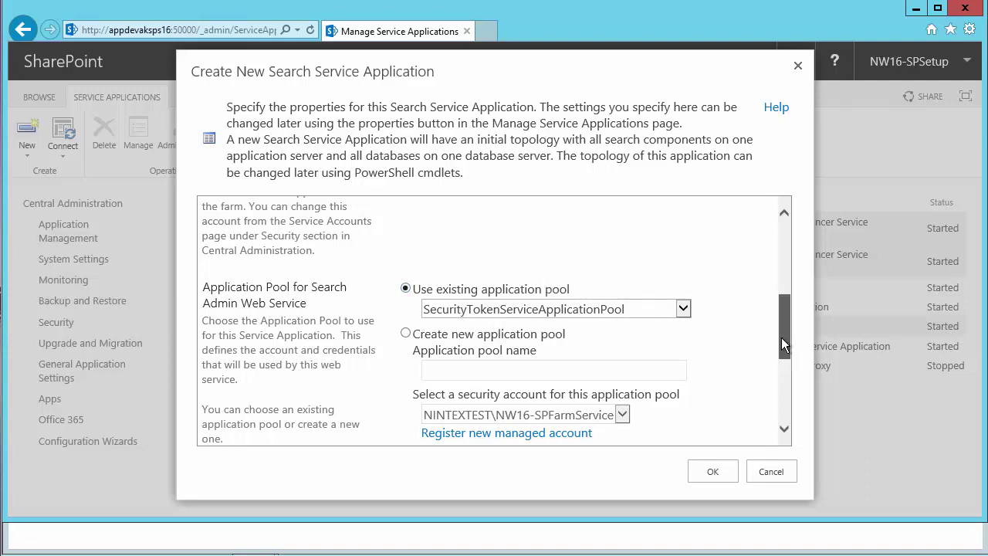
drag(780, 338, 781, 337)
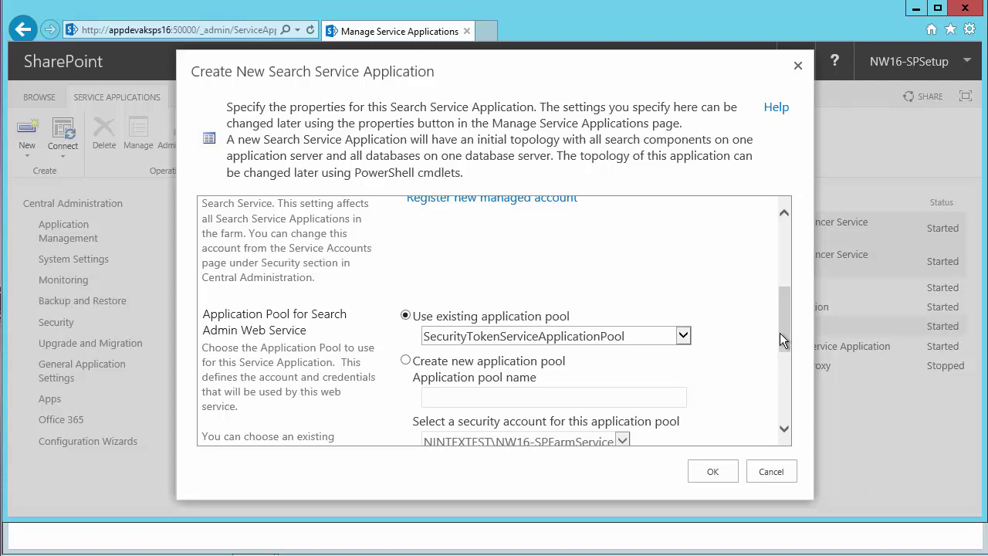
drag(779, 333, 779, 380)
click(416, 369)
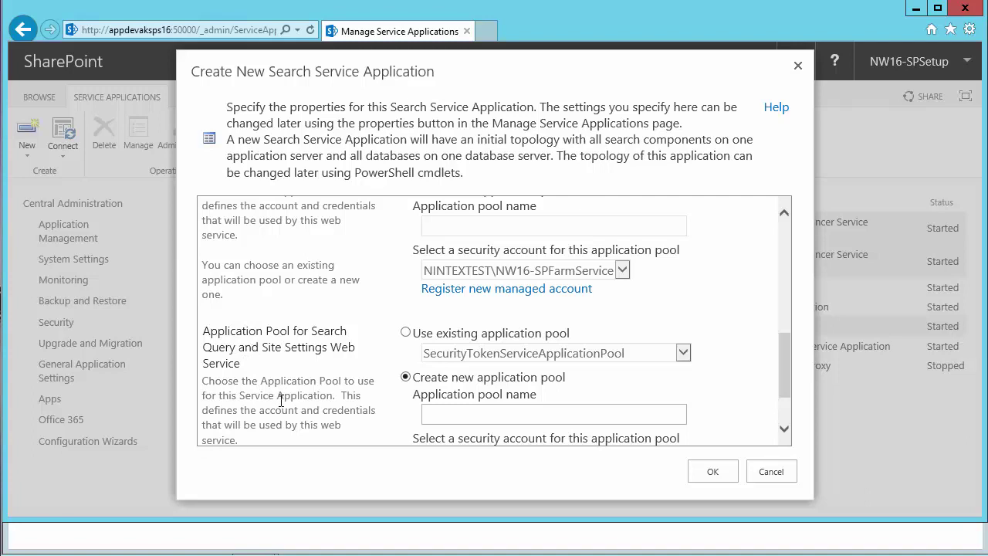
click(405, 333)
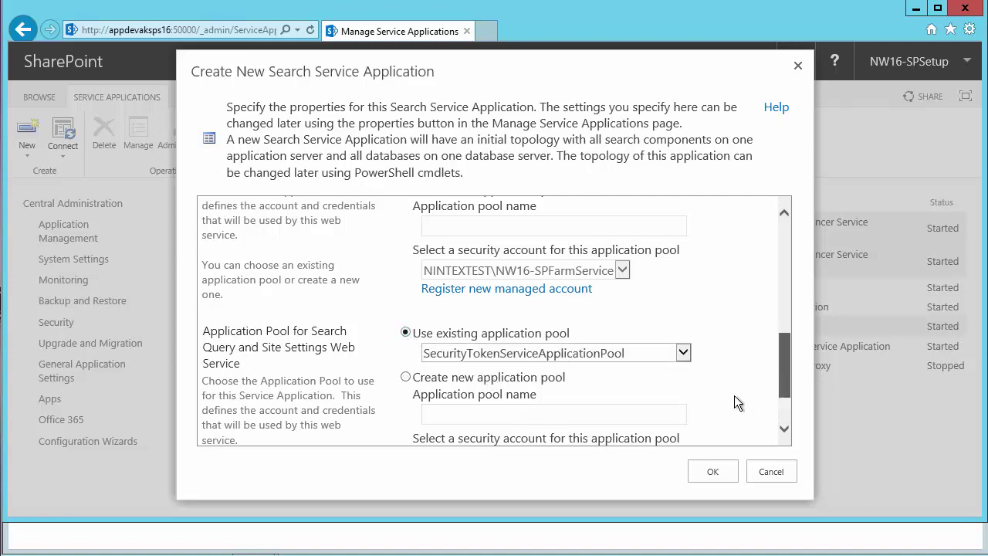
scroll(780, 384, down, 2)
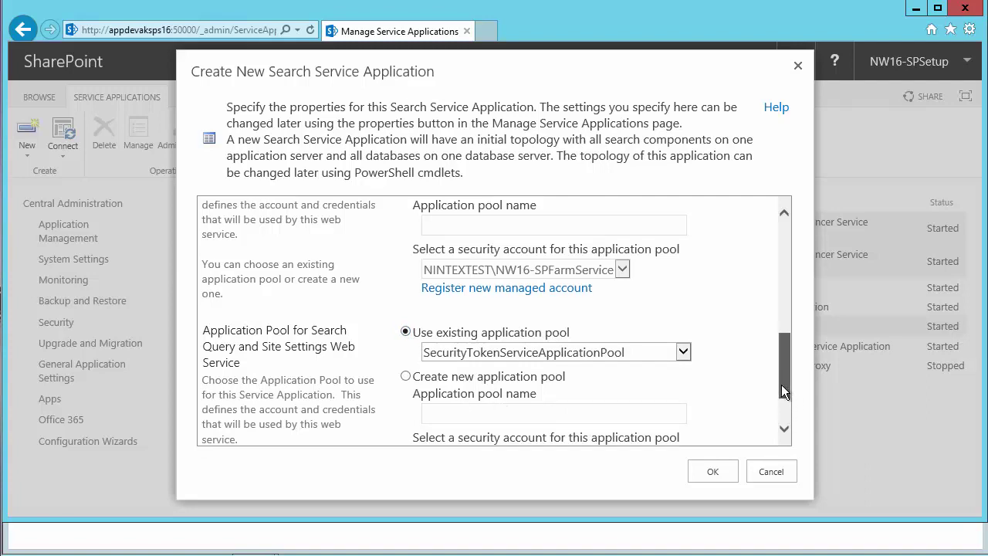
Create Search Service Application 1 with these settings and acknowledge the success message.
click(700, 472)
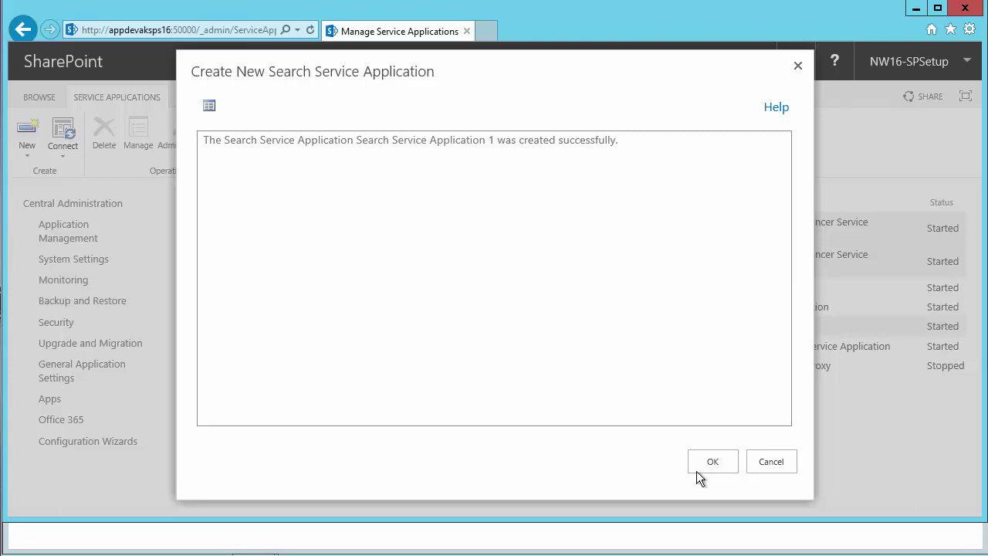
click(704, 462)
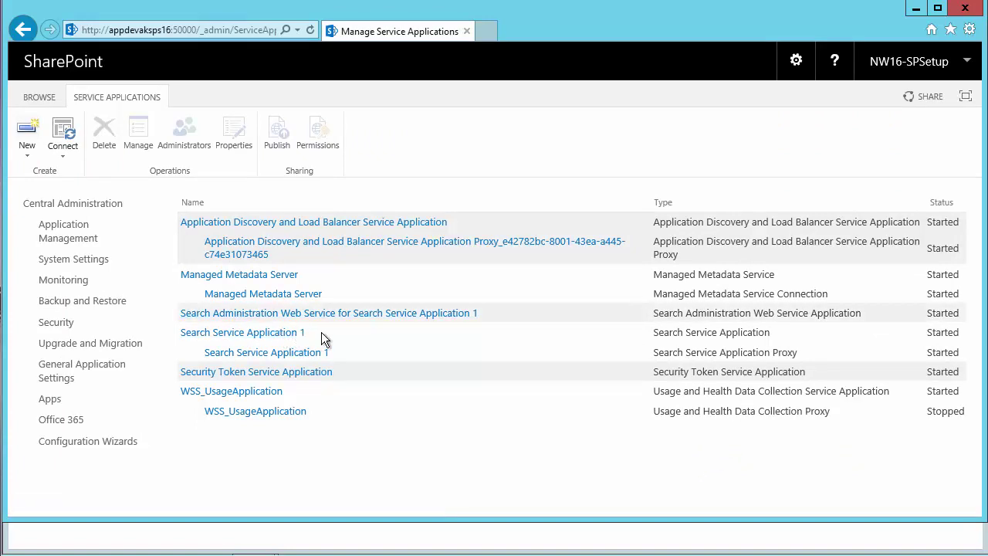
Highlight Search Service Application 1 and its Started status, then minimize Central Administration.
drag(321, 333, 247, 333)
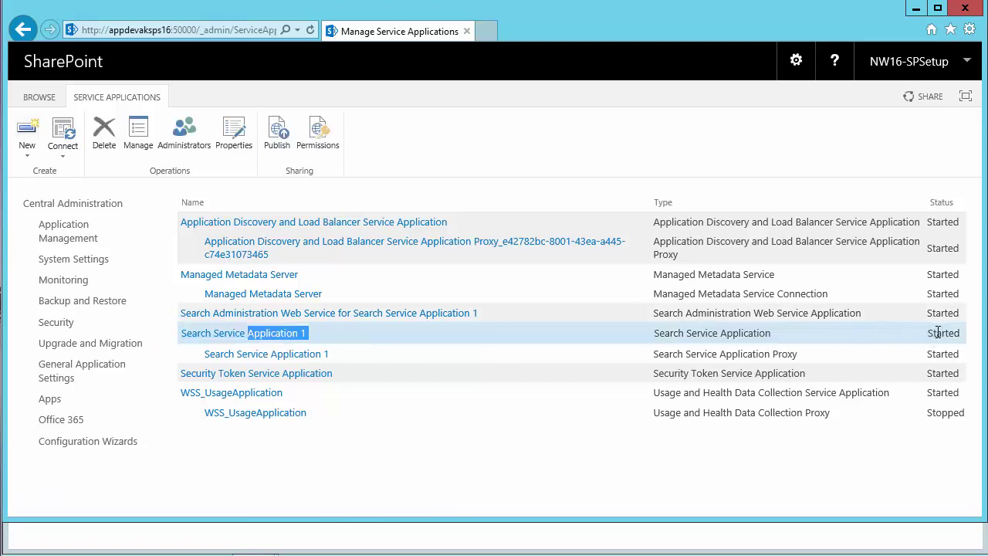
drag(927, 334, 957, 334)
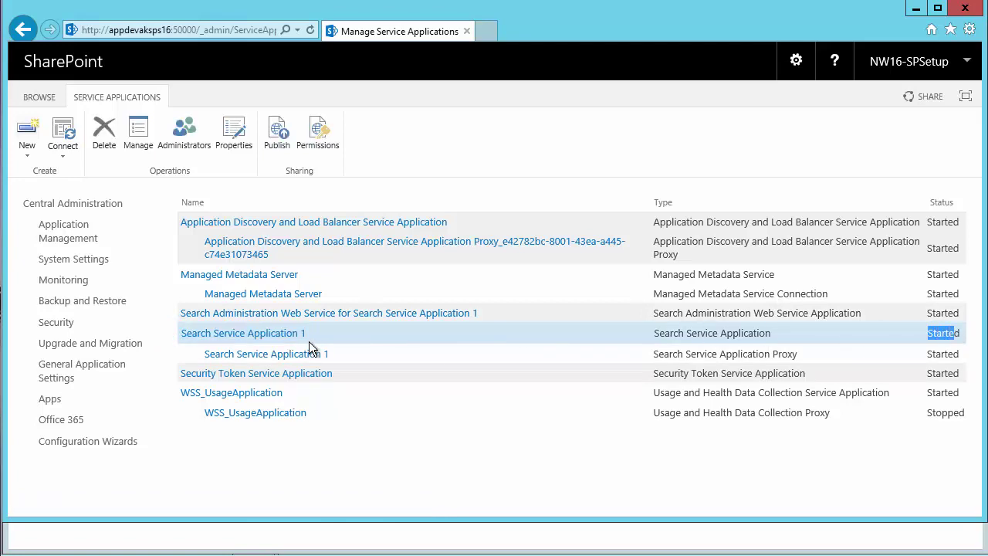
click(711, 335)
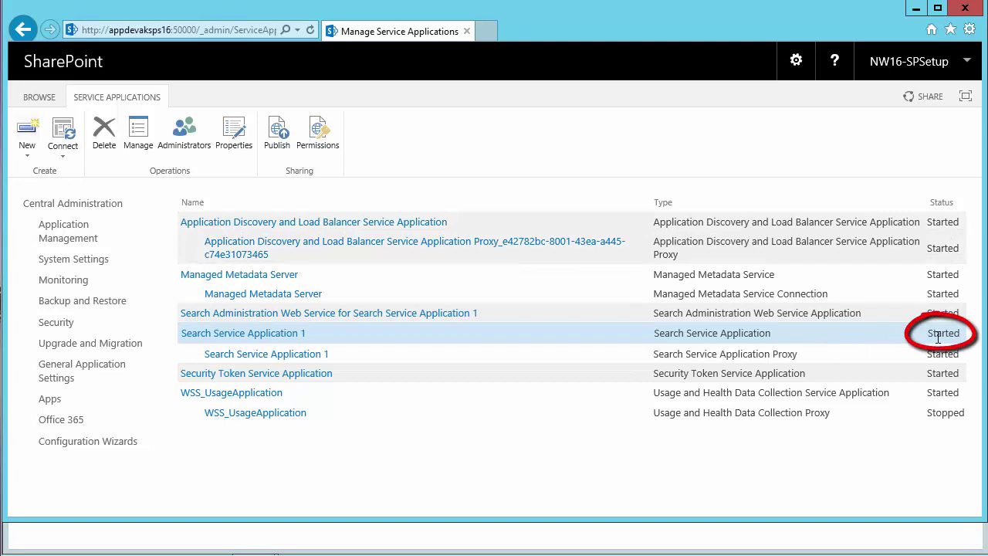
click(915, 11)
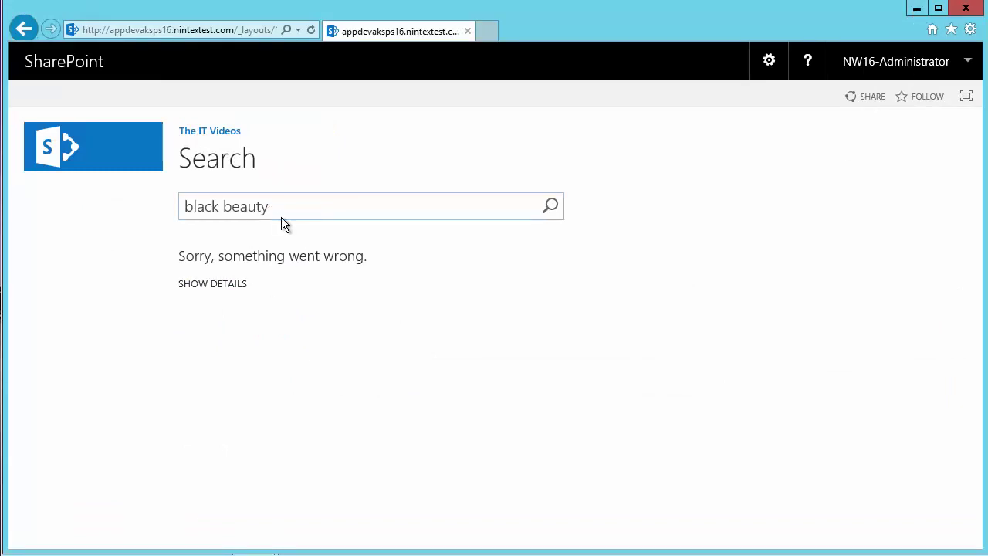
Navigate via The IT Videos home page to the Books Catalog library and select the search box.
click(200, 135)
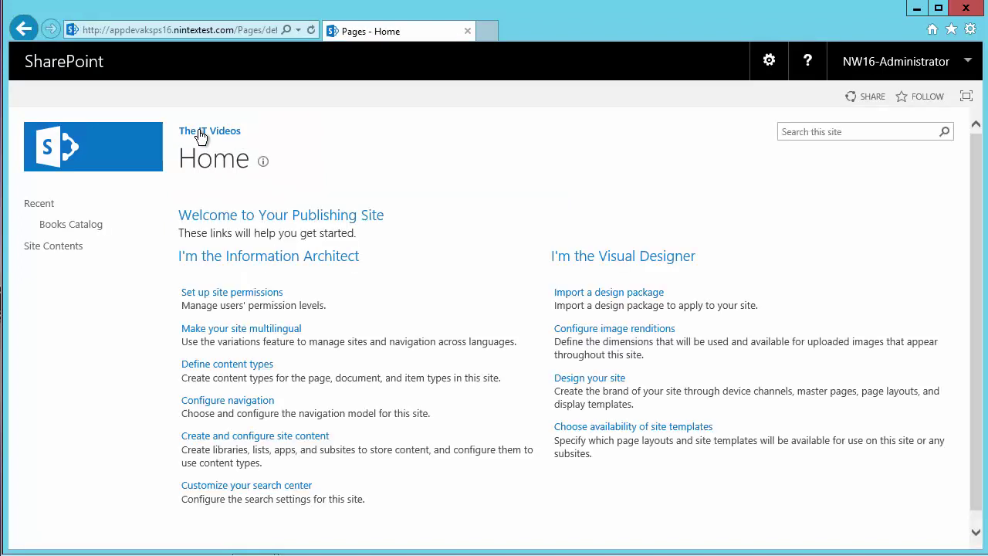
click(809, 132)
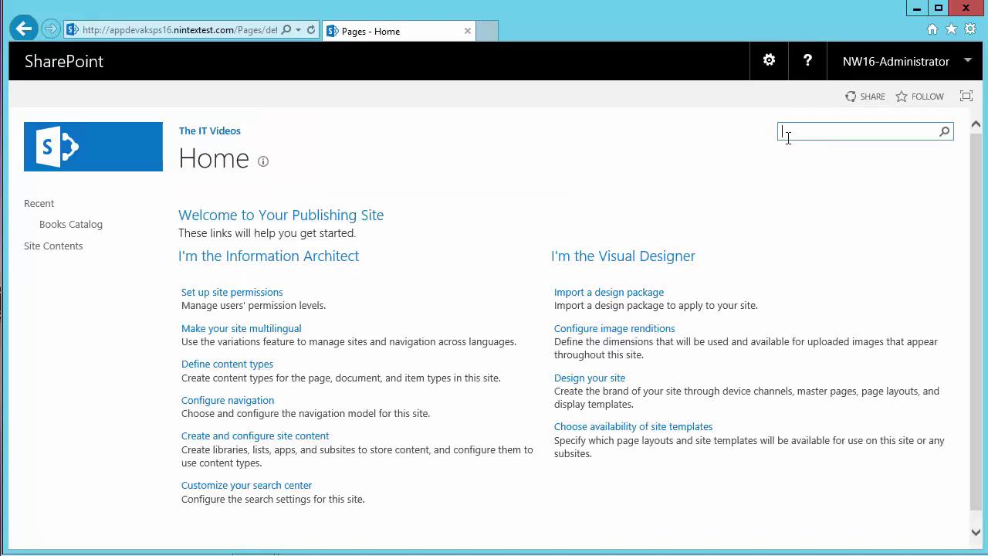
click(64, 225)
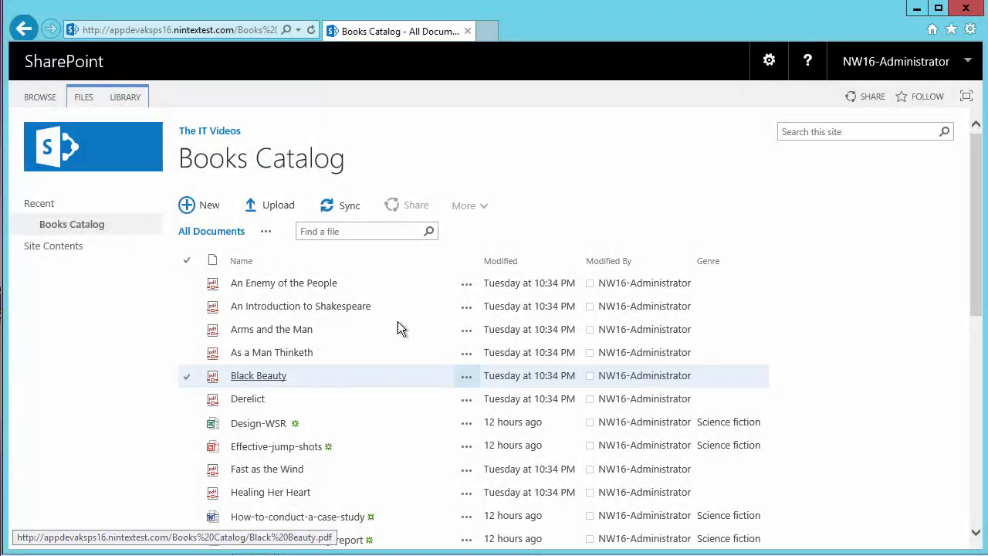
click(831, 128)
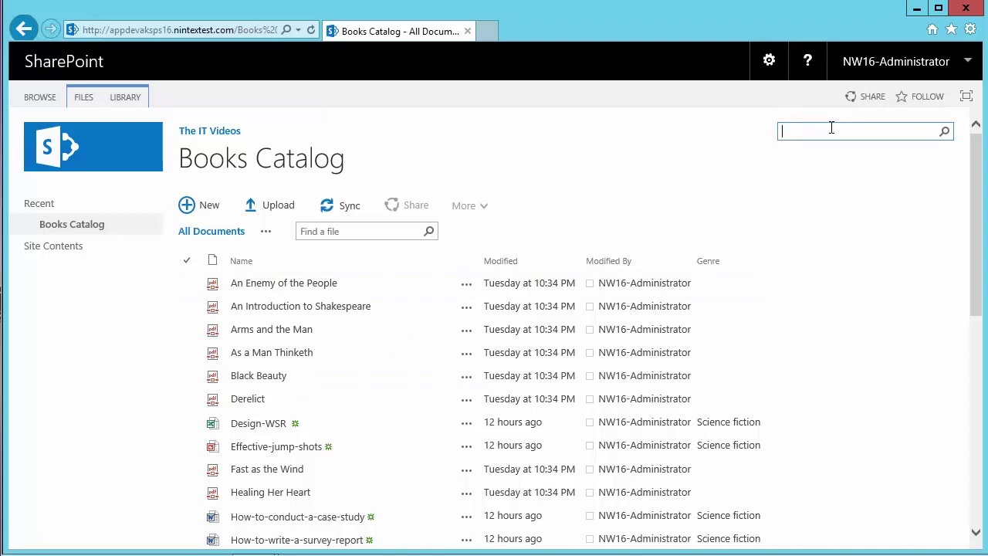
Search the site for 'black beauty' again and show the error details.
text(black beauty)
key(Return)
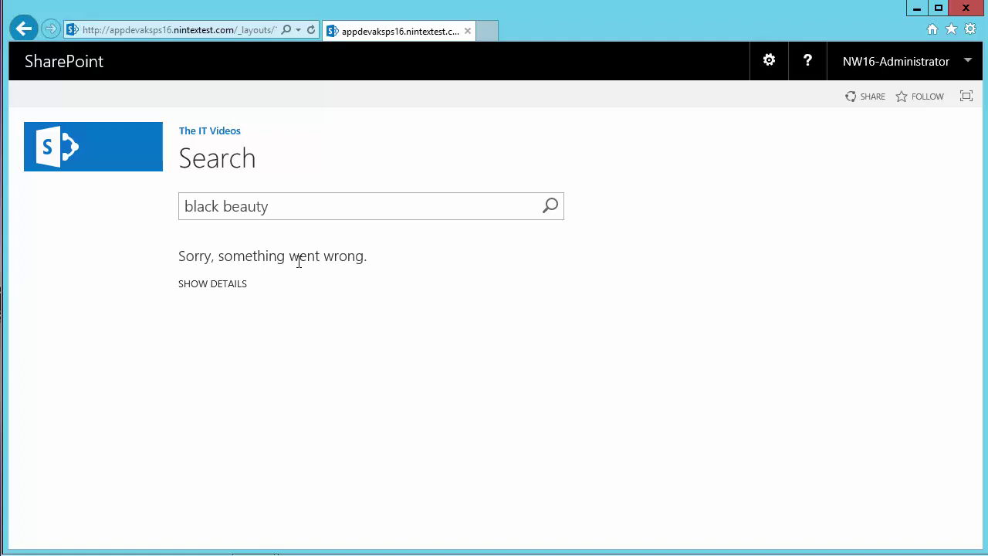
click(220, 291)
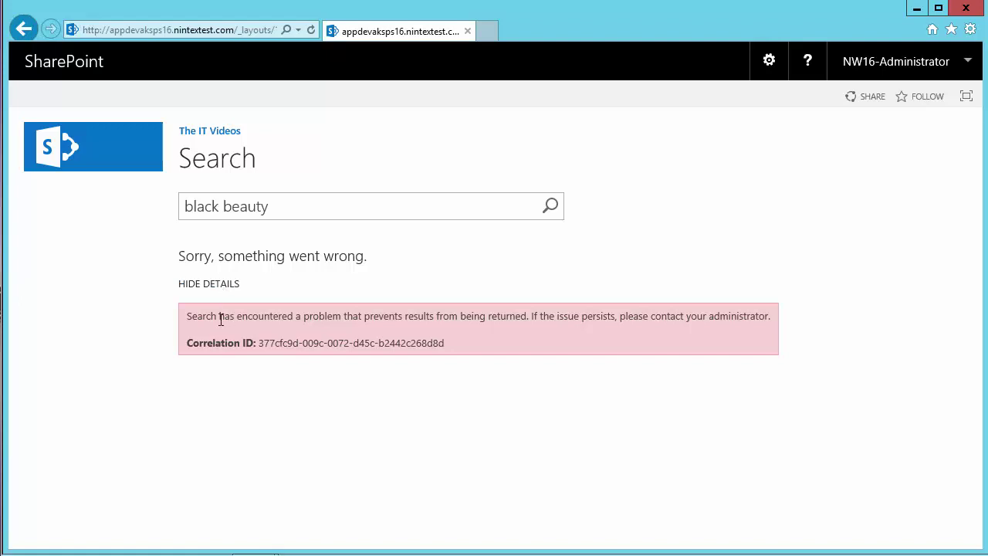